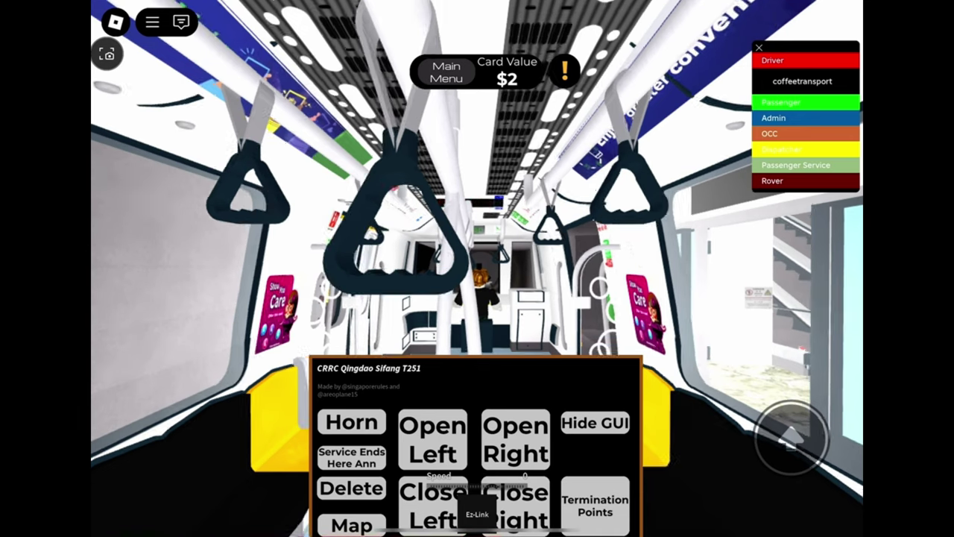
# Step: Walk to the cab window to view the tunnel, then face back into the carriage
pyautogui.press('w')
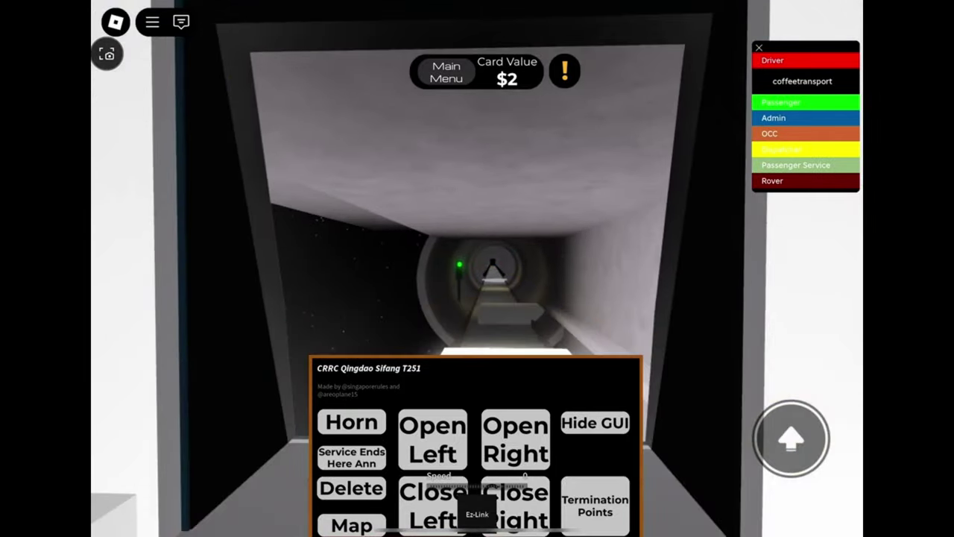
pyautogui.press('w')
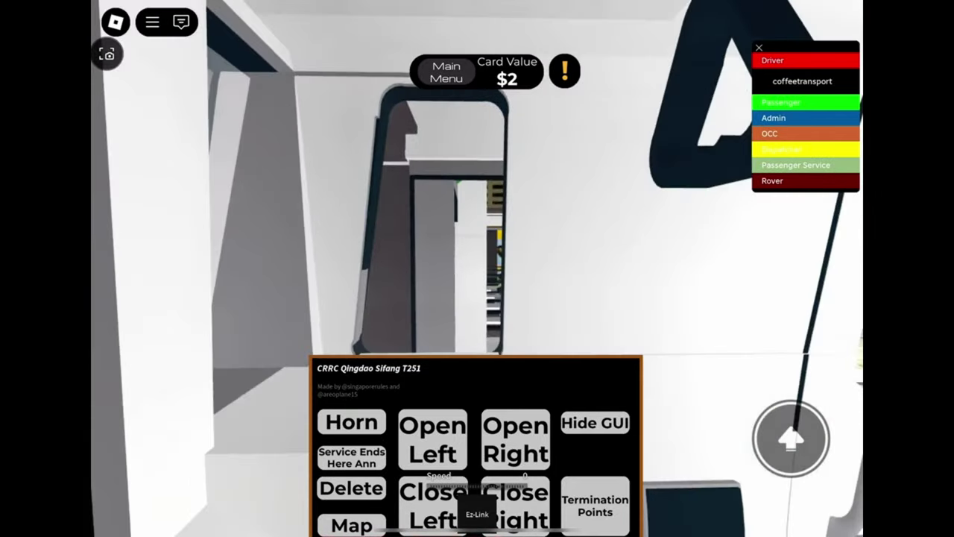
pyautogui.press('w')
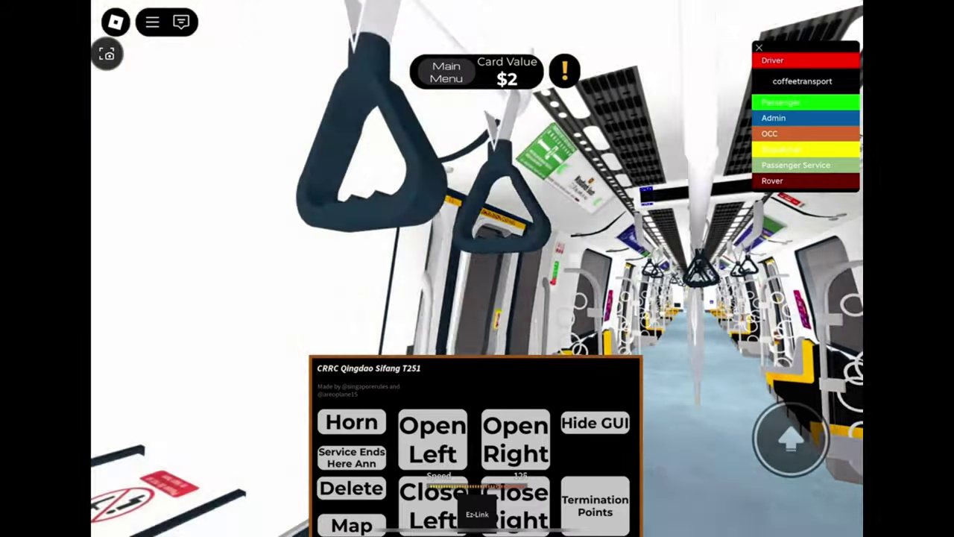
pyautogui.moveTo(477, 223); pyautogui.dragTo(224, 223)
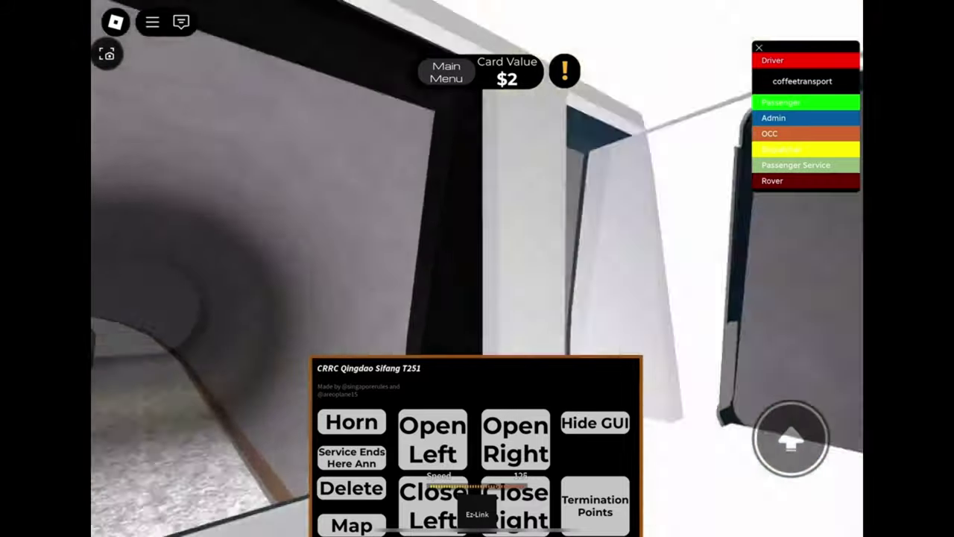